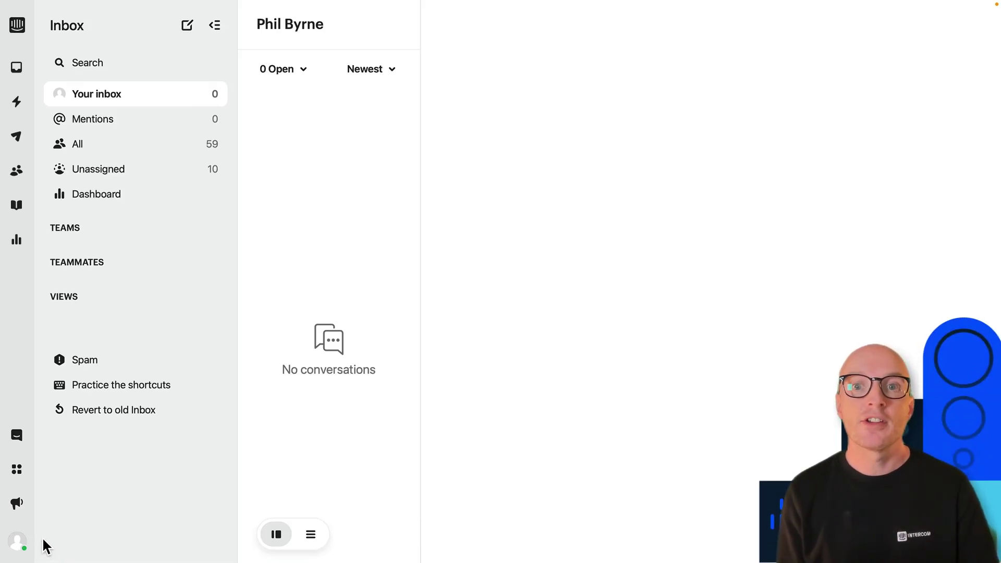
Open Phil Byrne's own teammate profile from the sidebar avatar menu
click(17, 548)
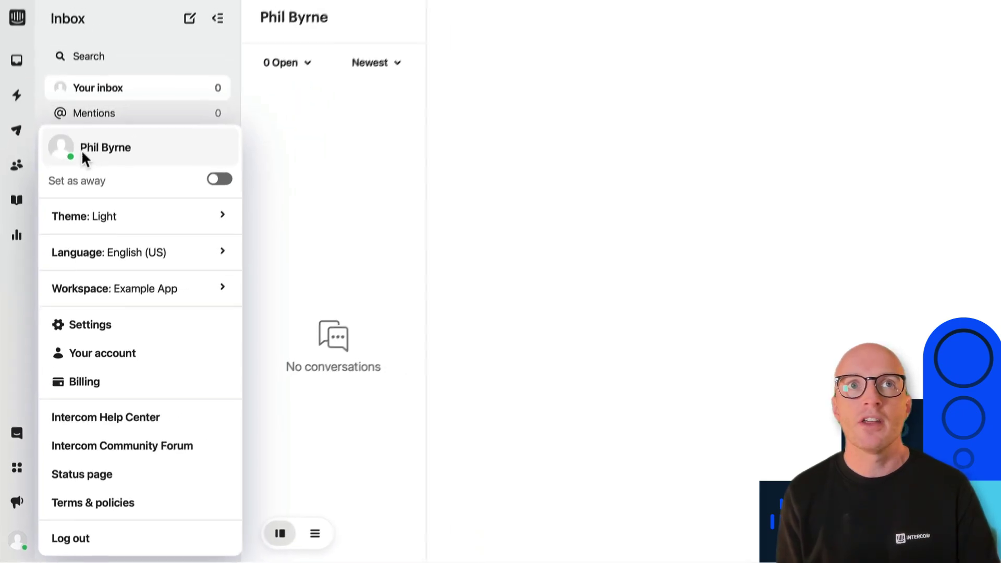
click(100, 56)
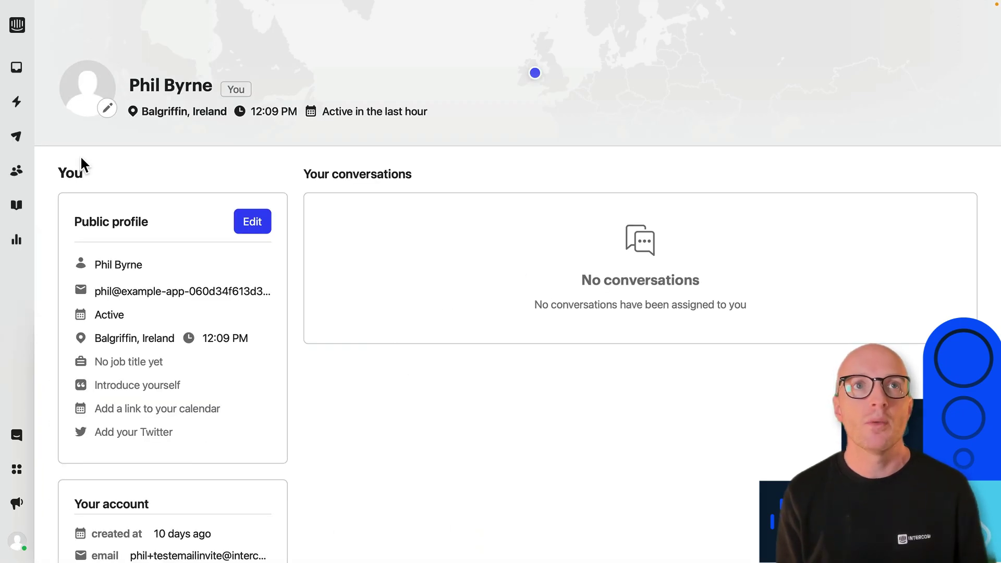
mouse_move(87, 89)
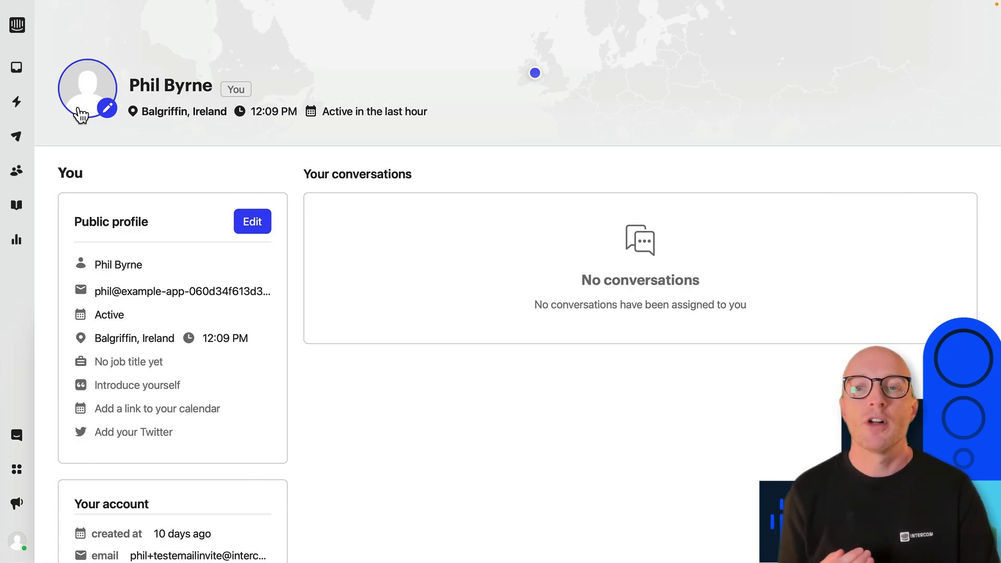
Replace the profile photo with the uploaded Cheesy_1.JPG image and save it
click(80, 114)
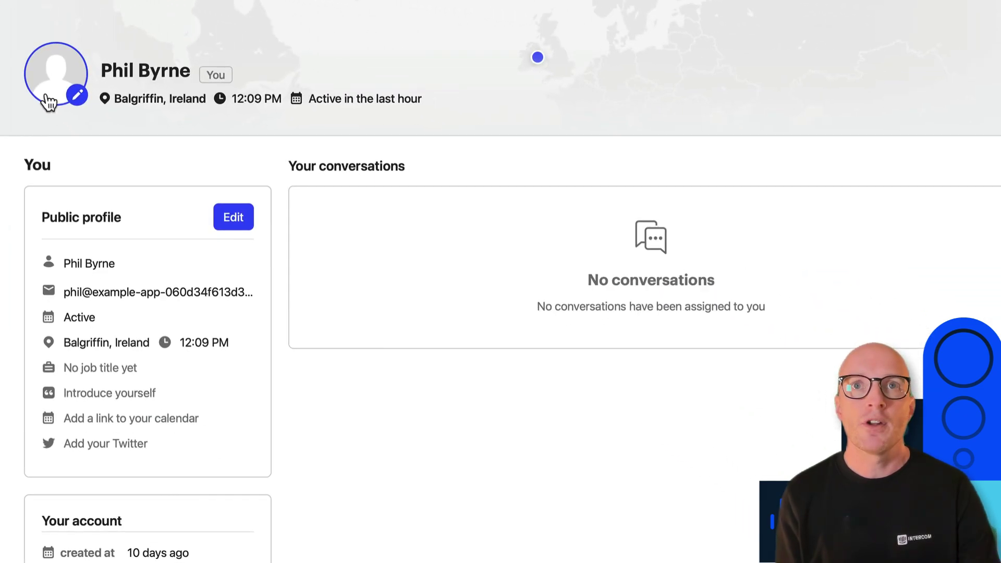
click(48, 100)
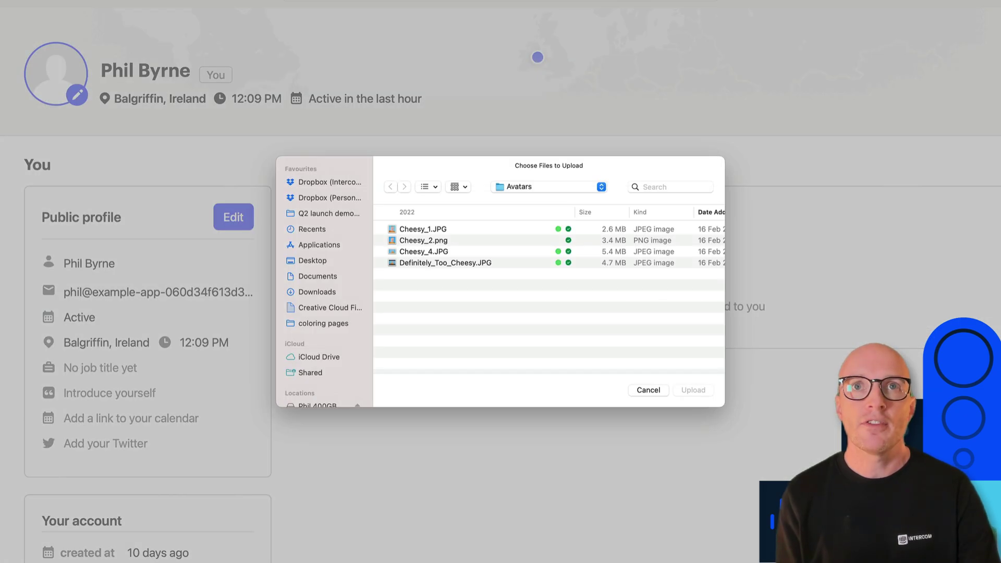
click(412, 229)
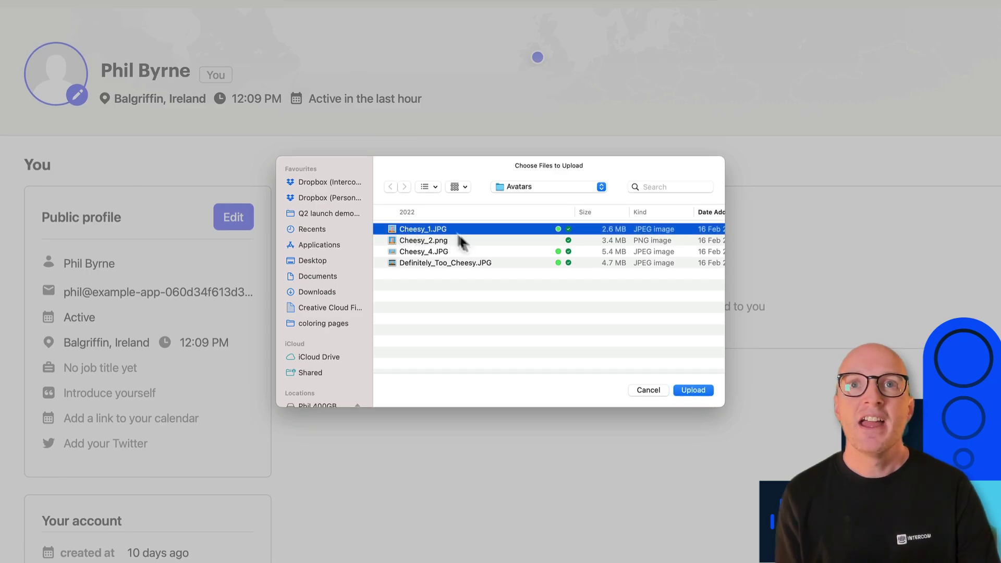
click(692, 391)
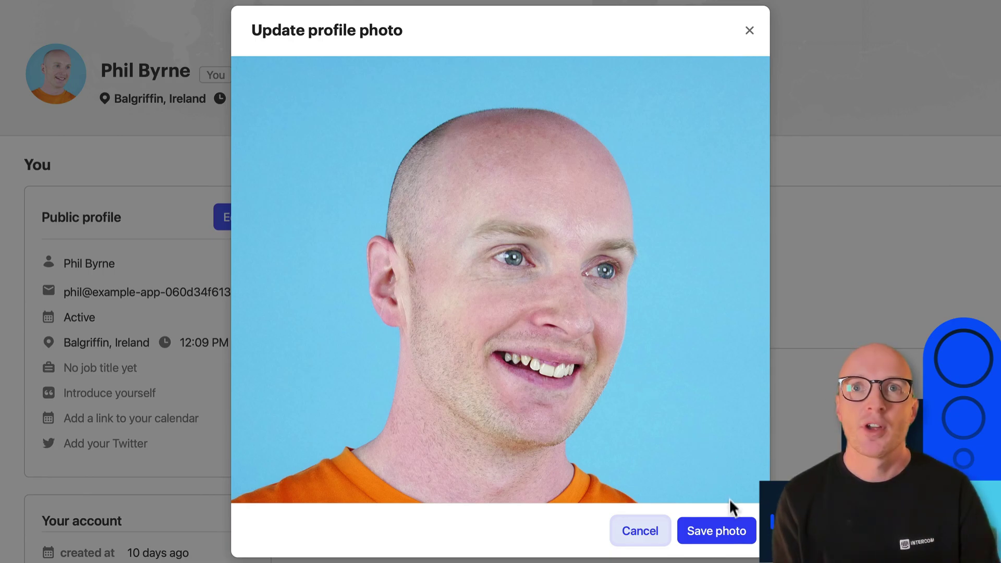
click(733, 531)
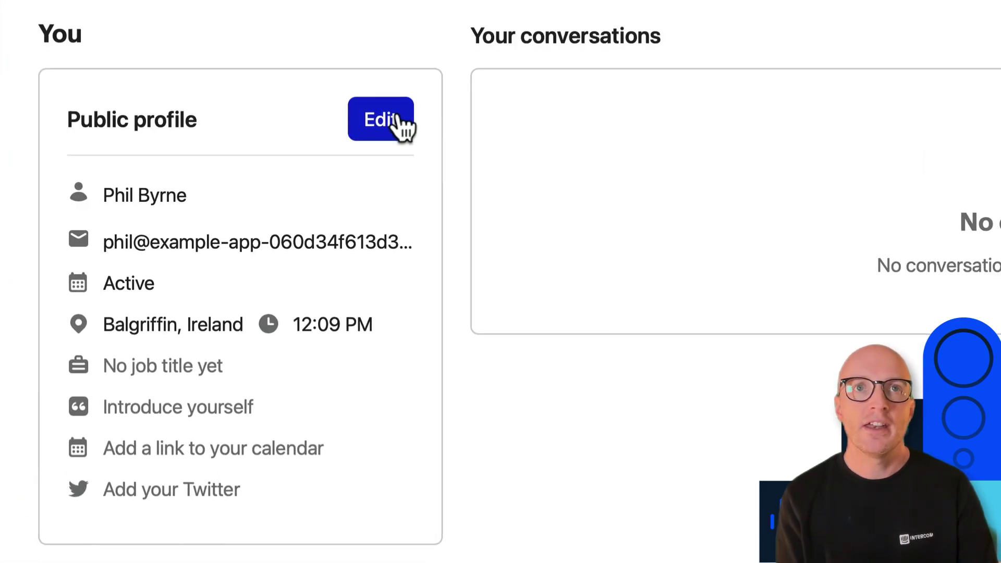
Edit the public profile, hide location from users, and start the job title 'Customer S'
click(403, 127)
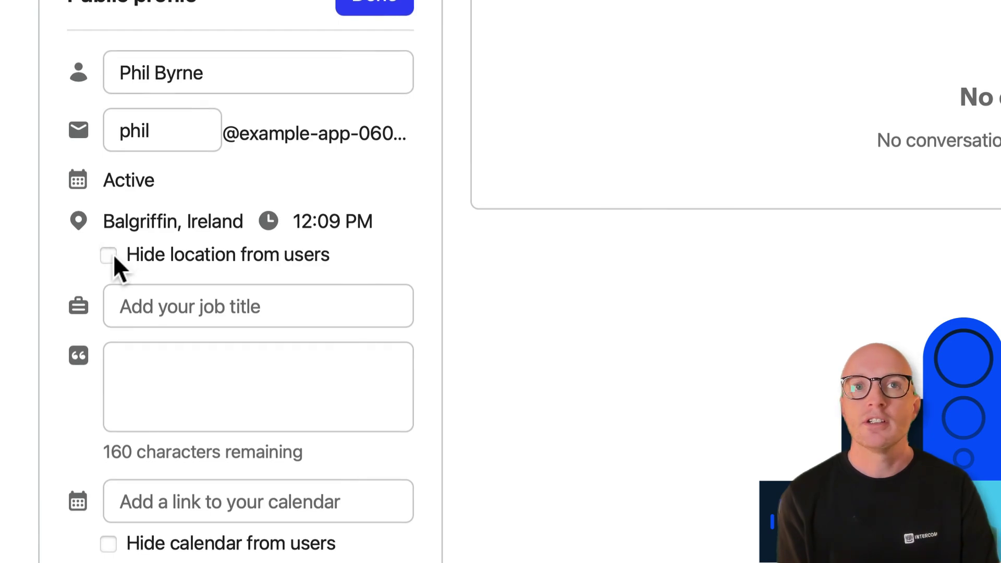
click(110, 256)
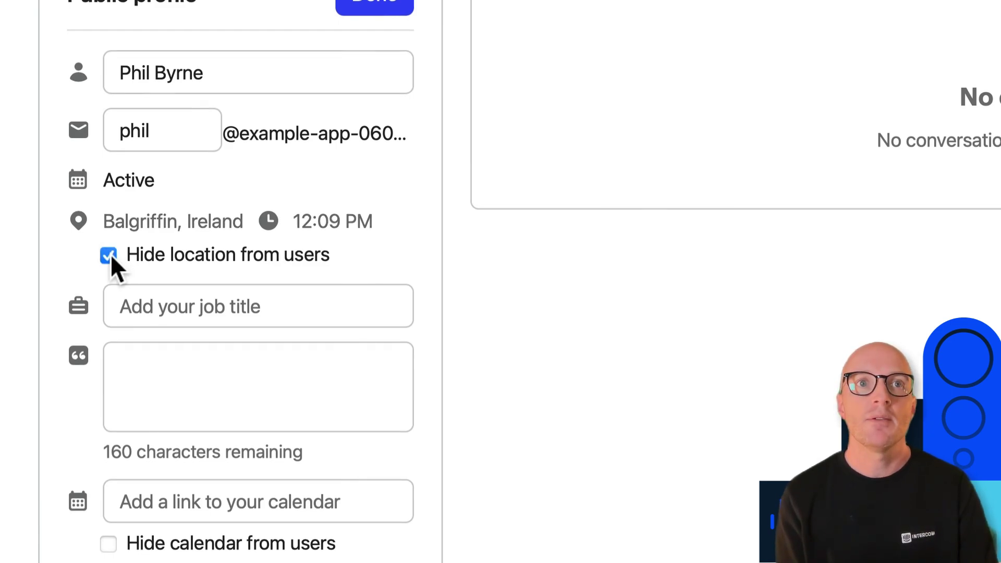
click(151, 302)
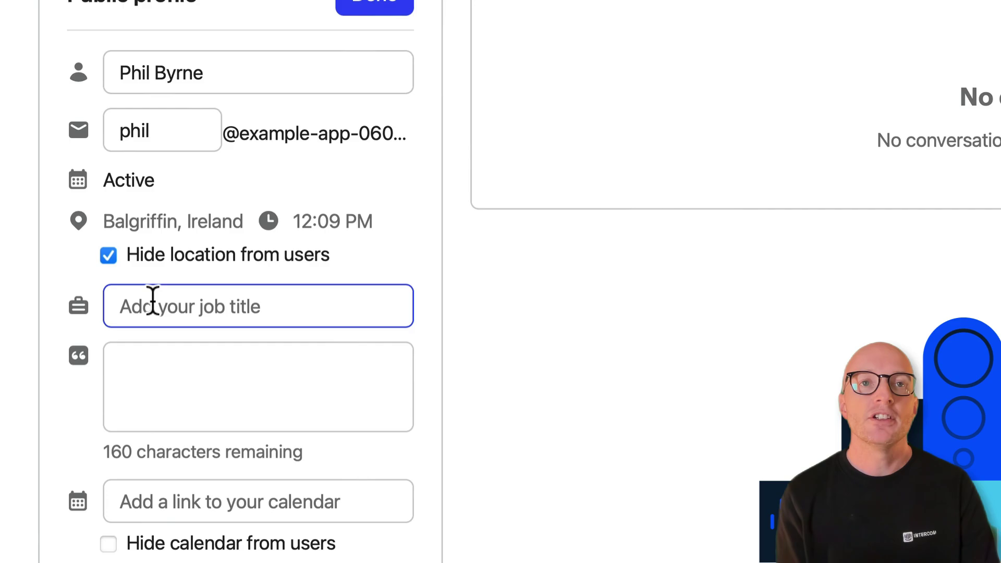
click(148, 357)
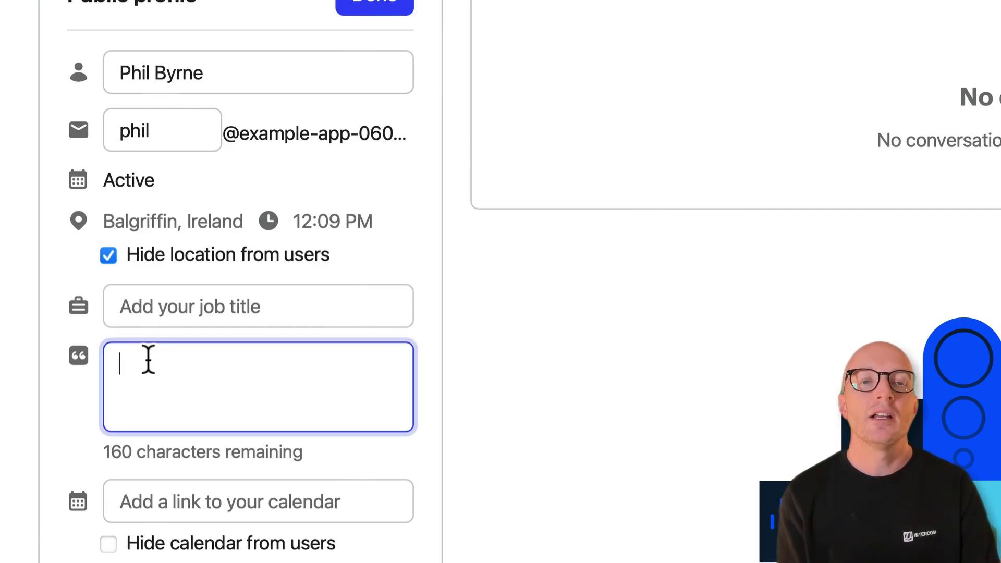
scroll(144, 374, down, 2)
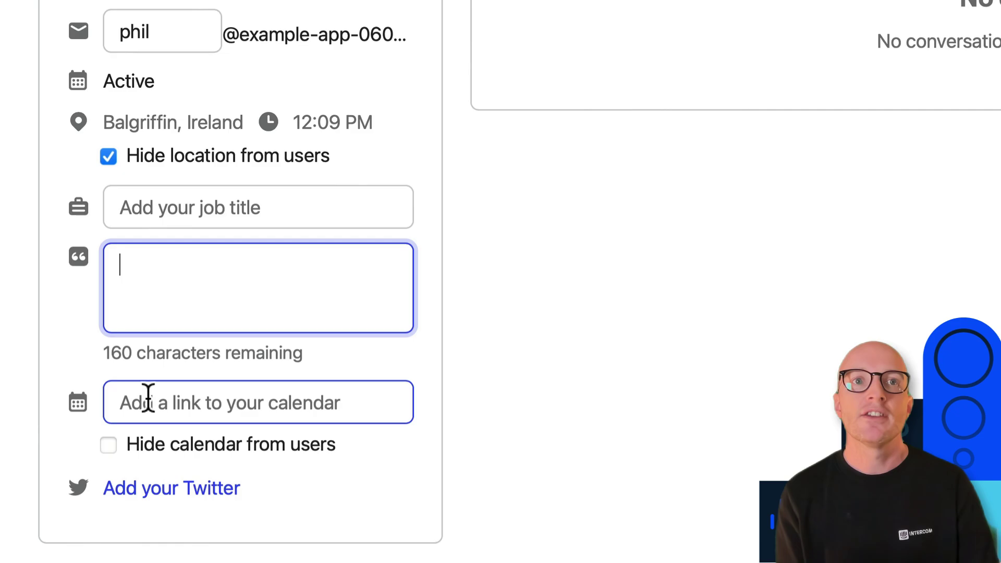
scroll(148, 399, down, 2)
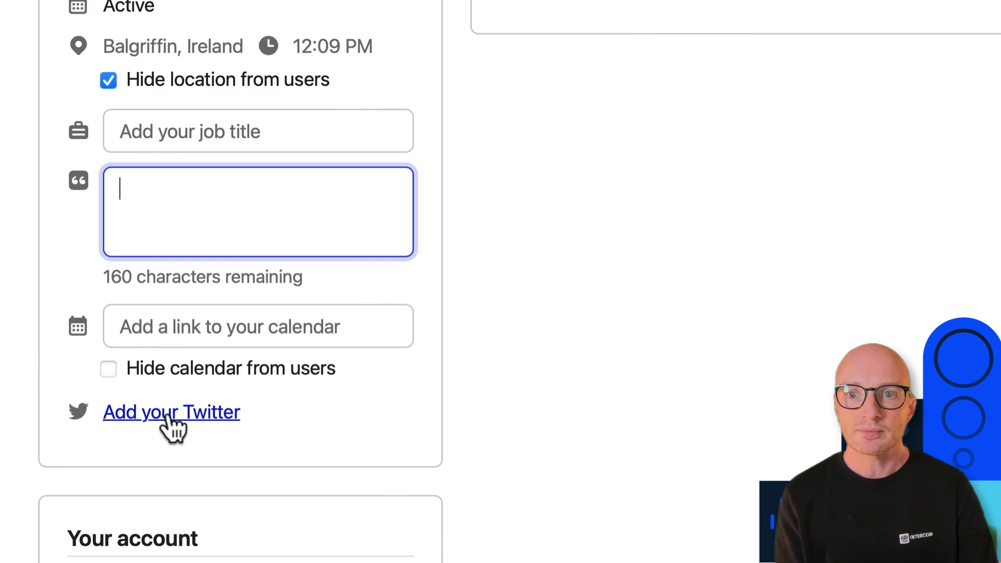
click(188, 130)
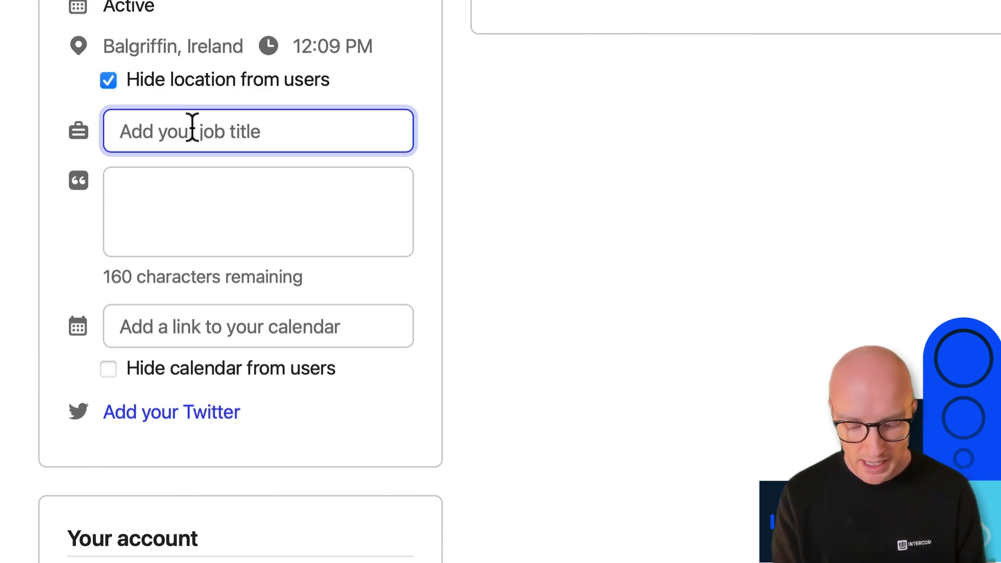
text(Customer S)
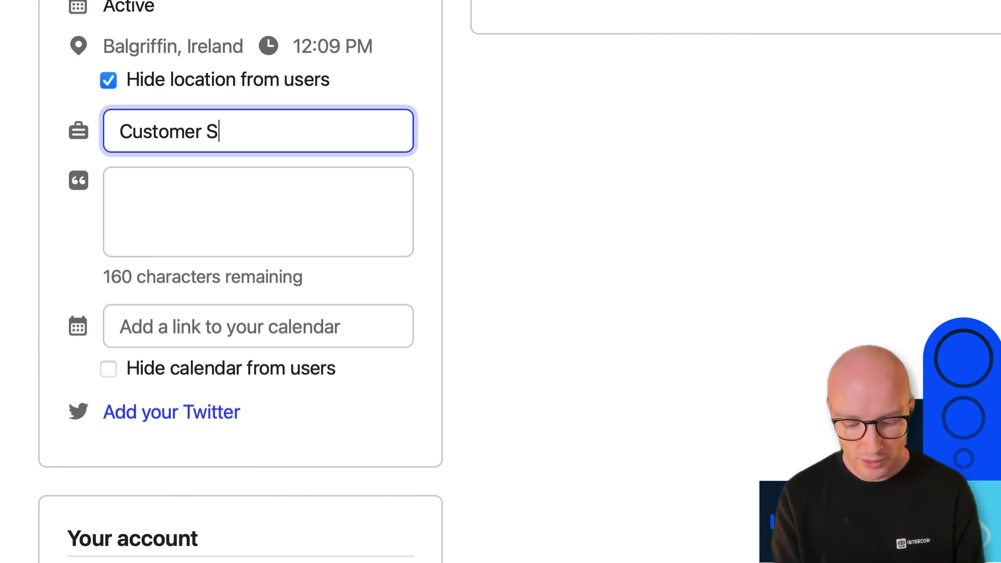
text(upport Agent)
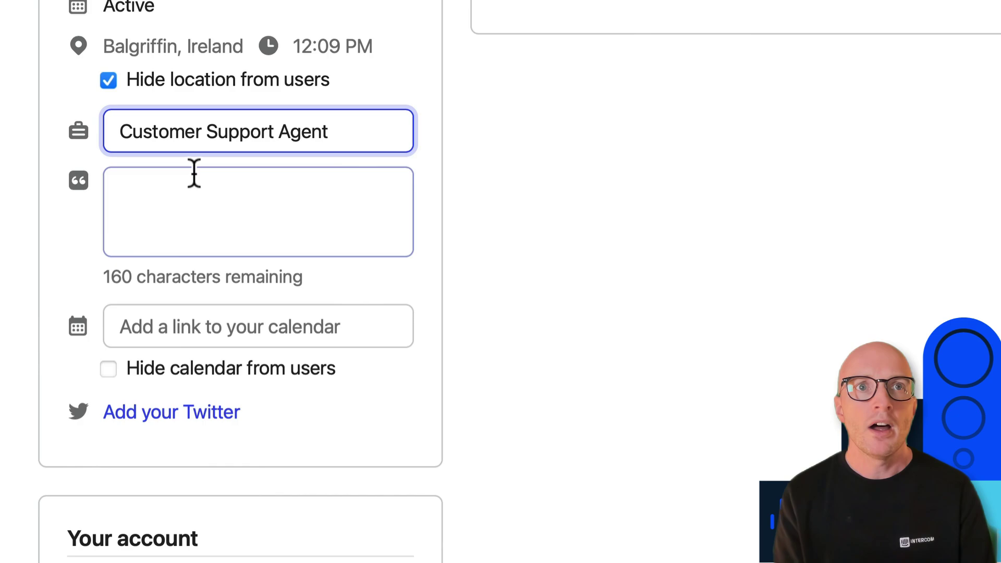
Save job title 'Customer Support Agent' and bio 'Love to help our customers achieve success'
click(189, 190)
text(Love )
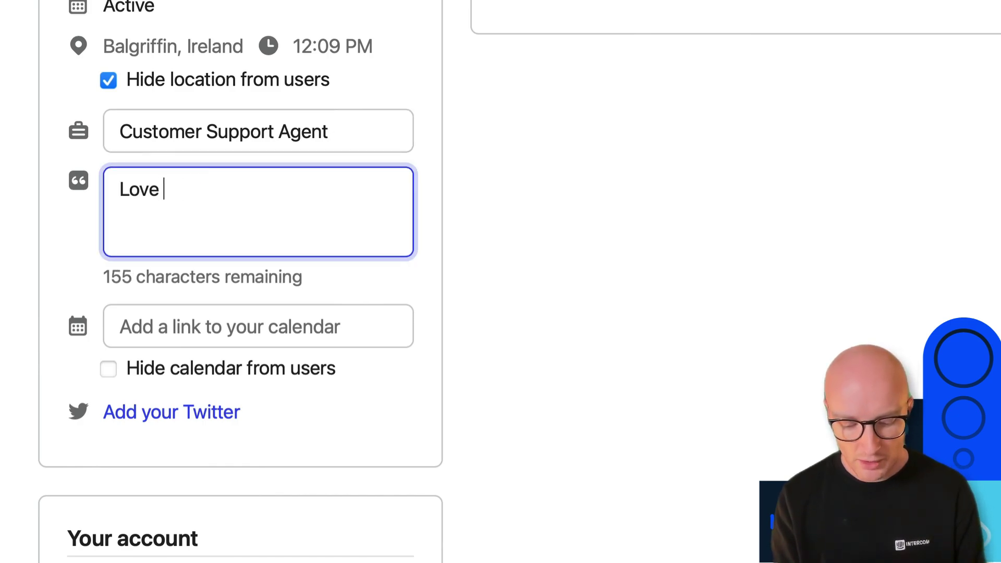
text(to help our customers )
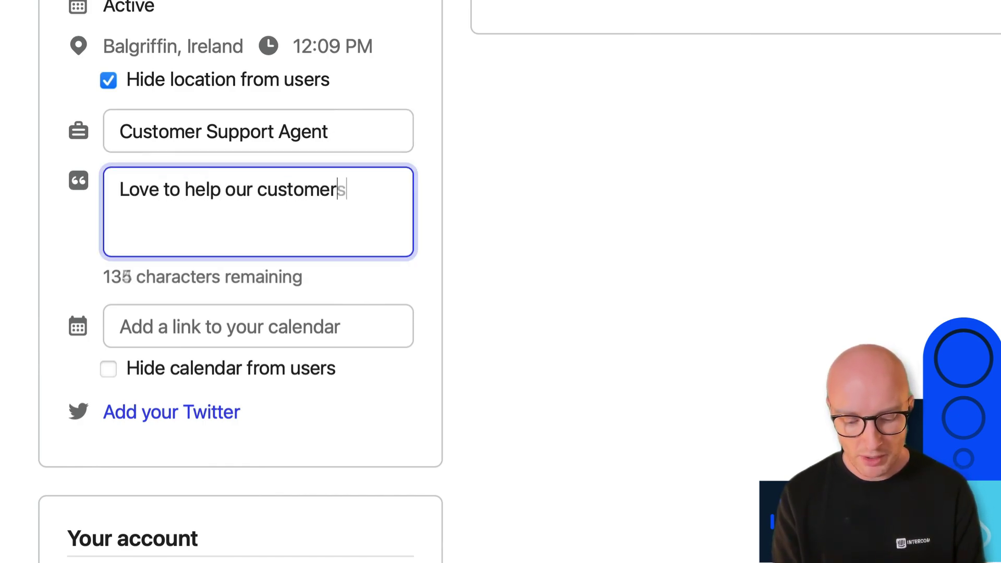
text(achieve suc)
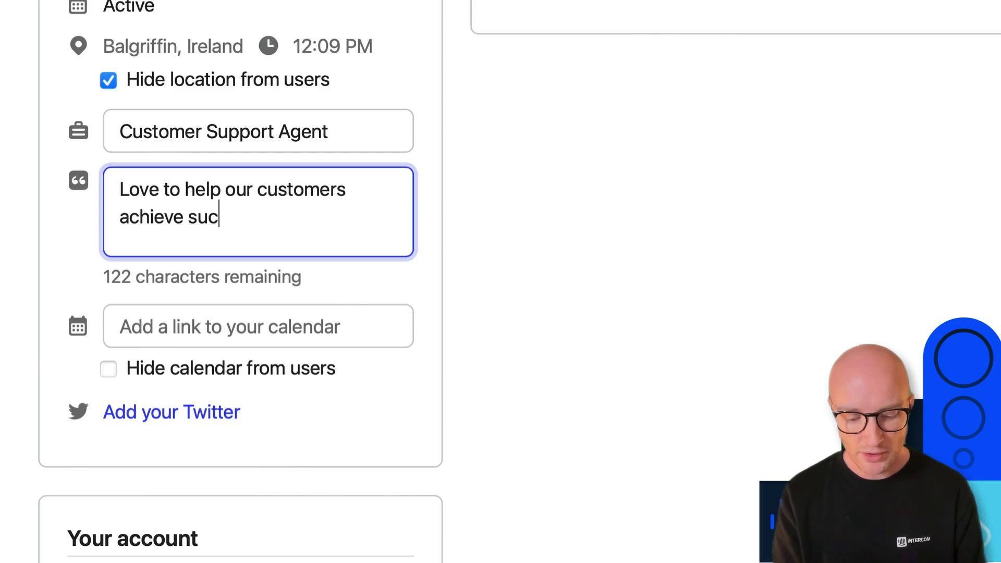
text(cess)
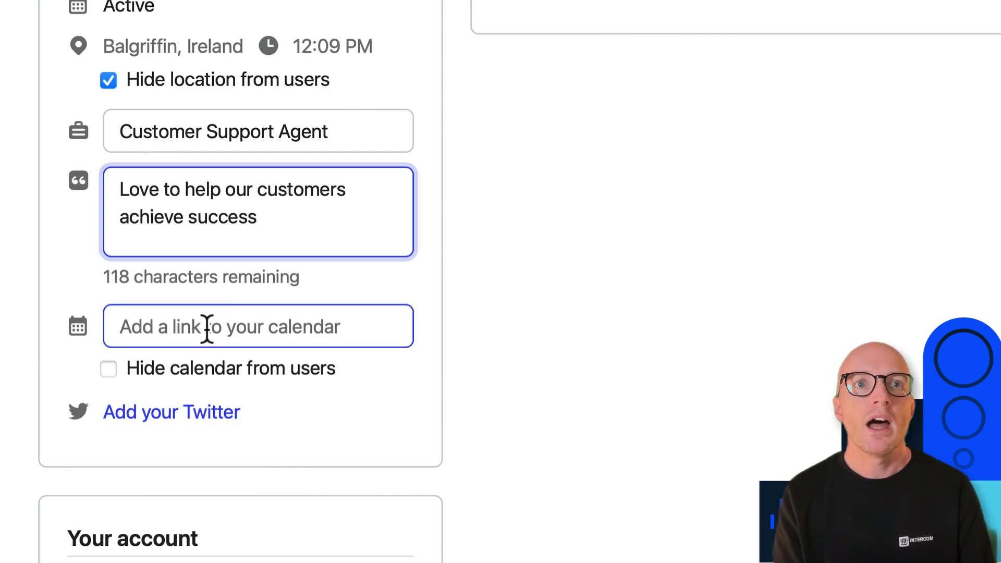
scroll(206, 336, down, 1)
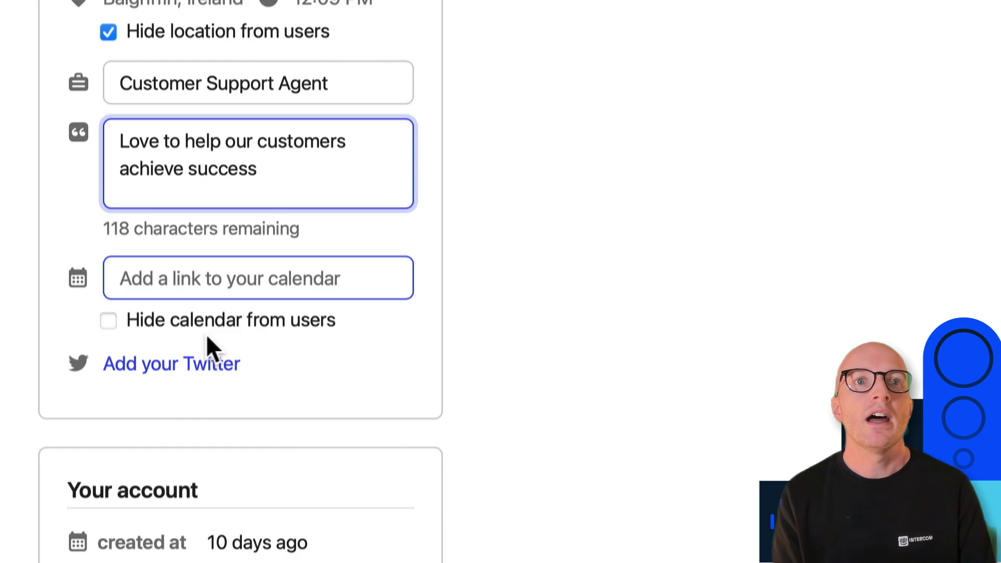
scroll(287, 352, down, 2)
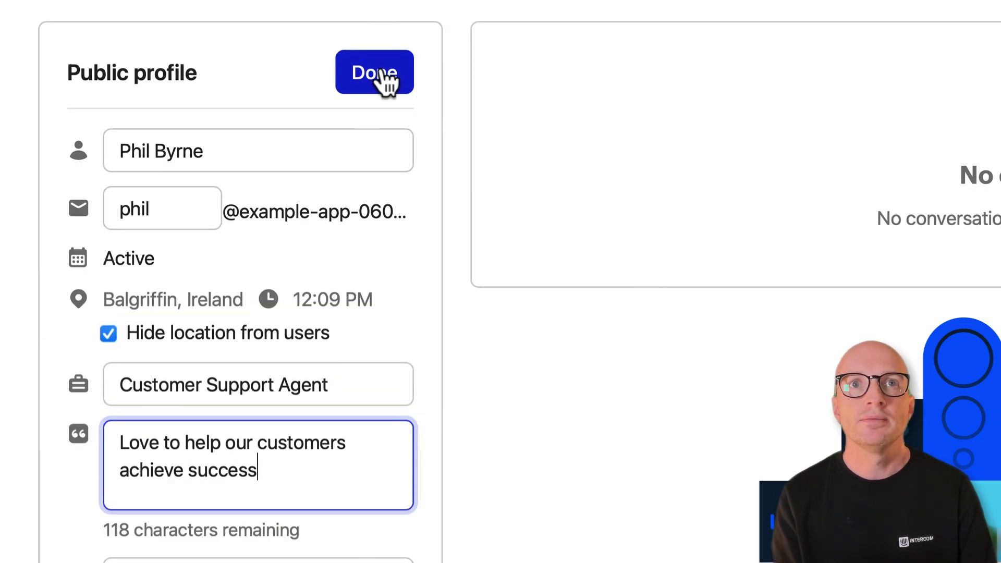
click(384, 79)
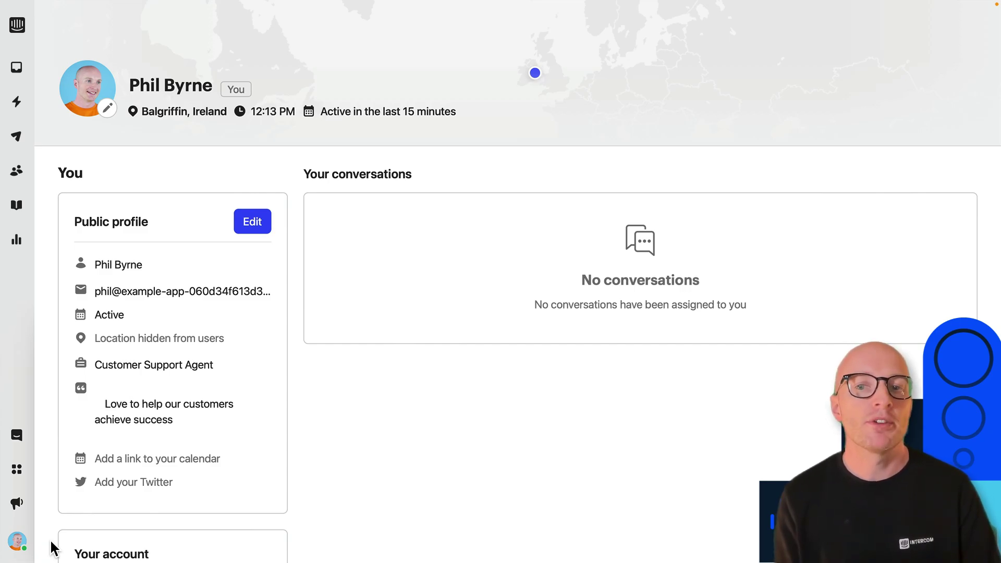
Open Your account details and review the email address field without changing it
click(17, 541)
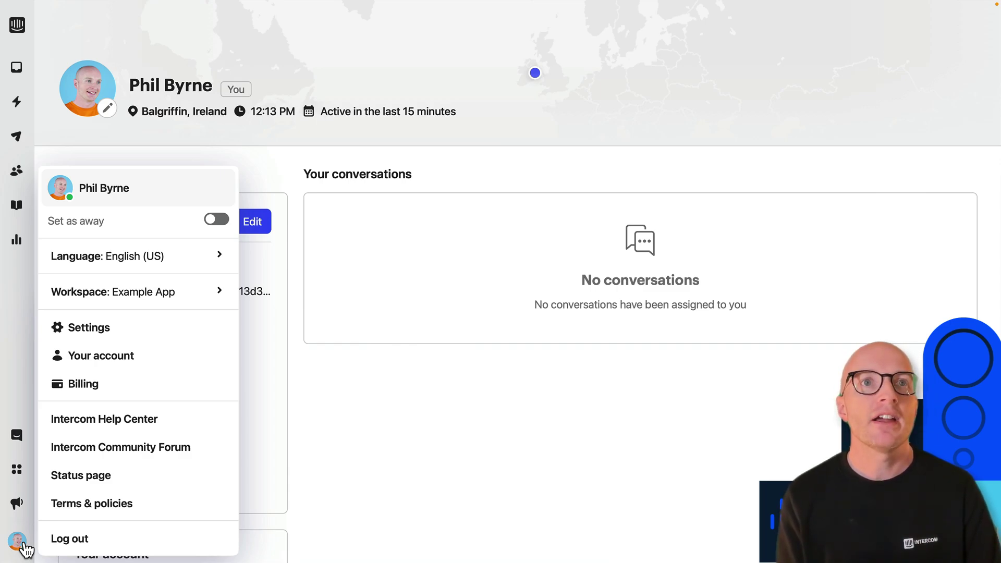
click(93, 358)
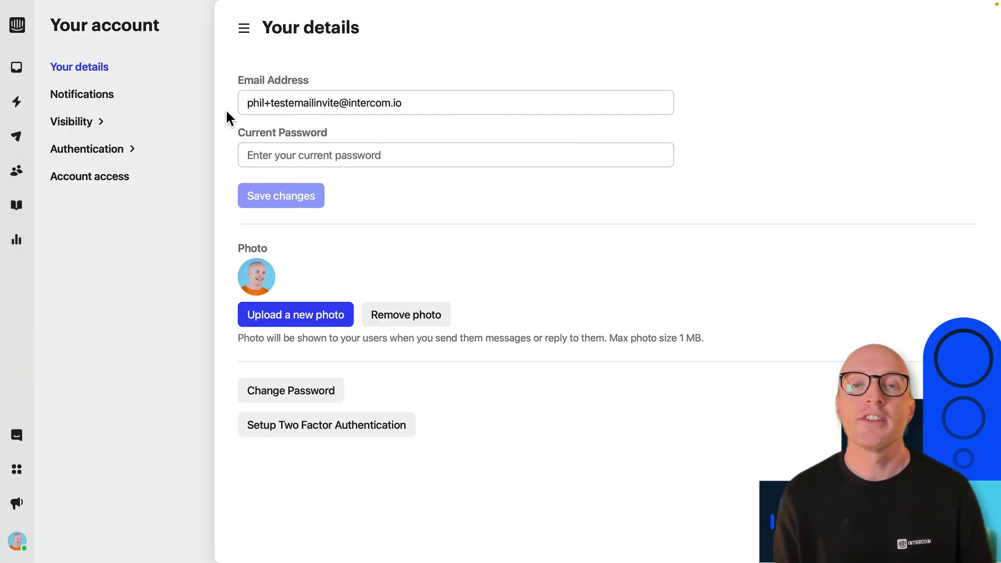
click(240, 103)
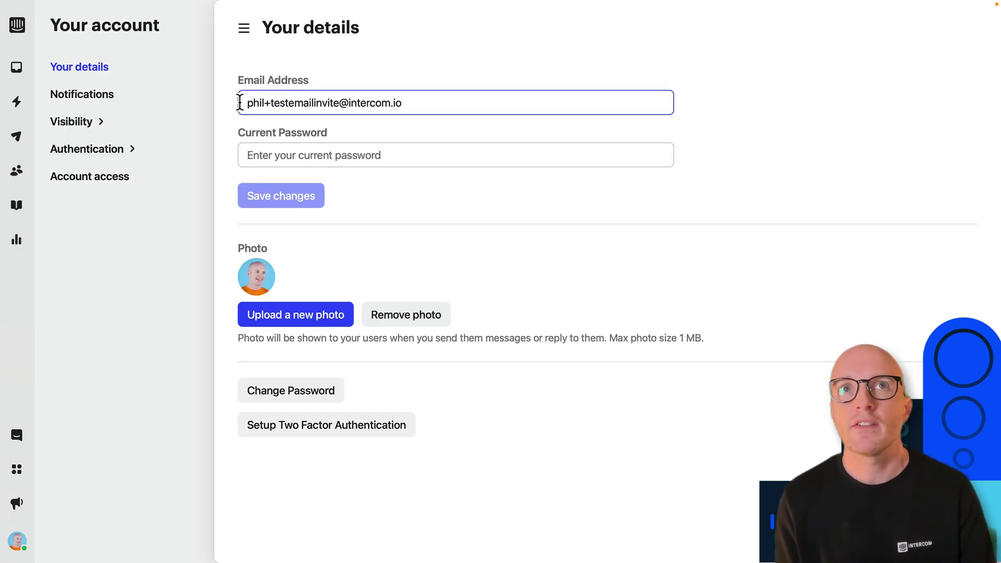
click(222, 129)
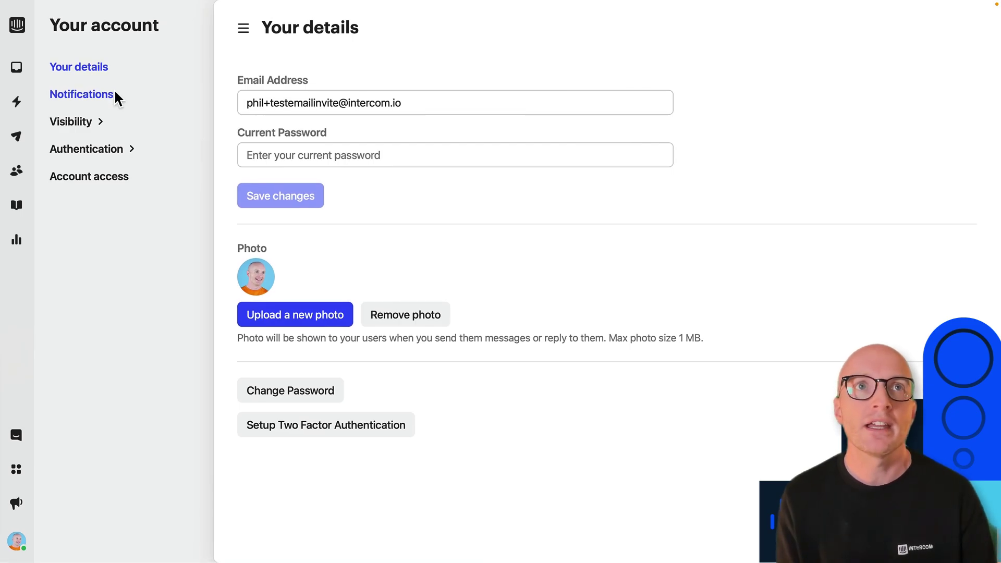
View notification preferences showing mobile and email alerts for conversation activity
click(116, 95)
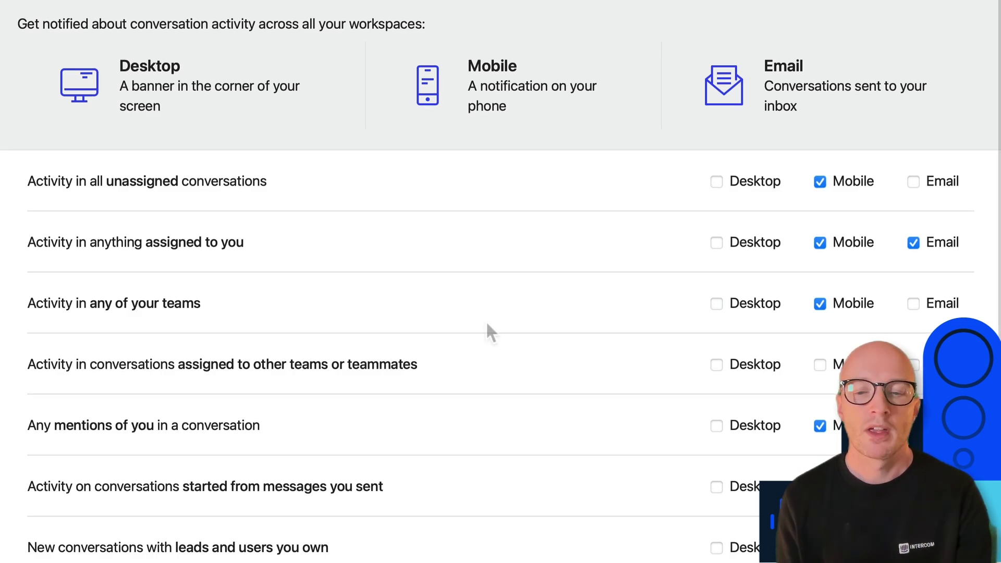
scroll(487, 329, down, 2)
scroll(489, 324, down, 5)
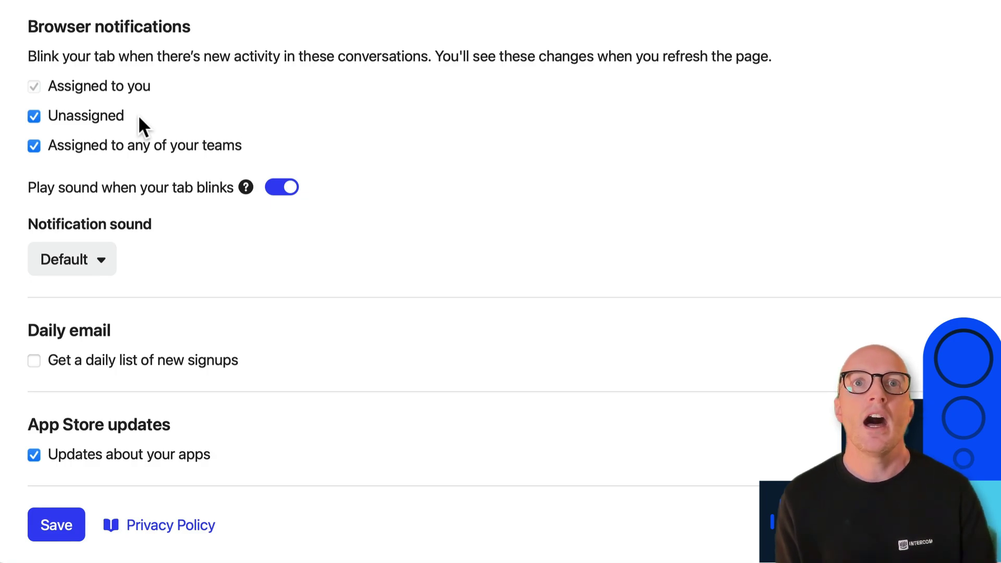
click(108, 269)
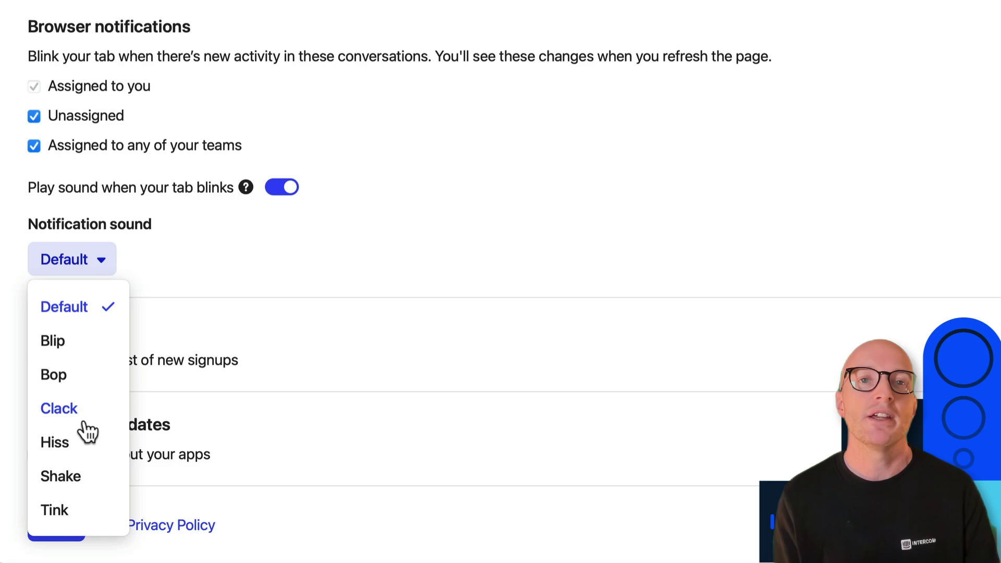
click(200, 266)
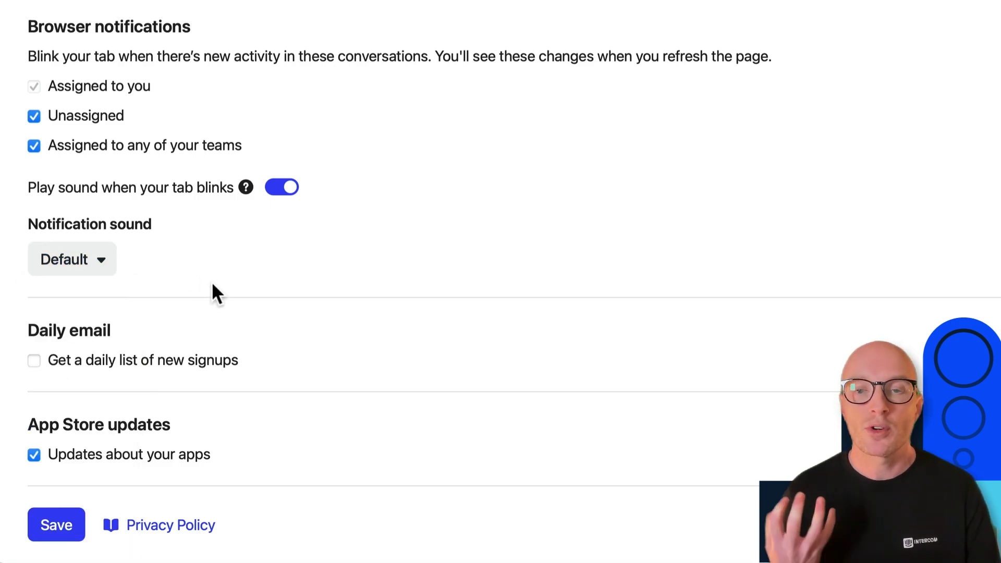